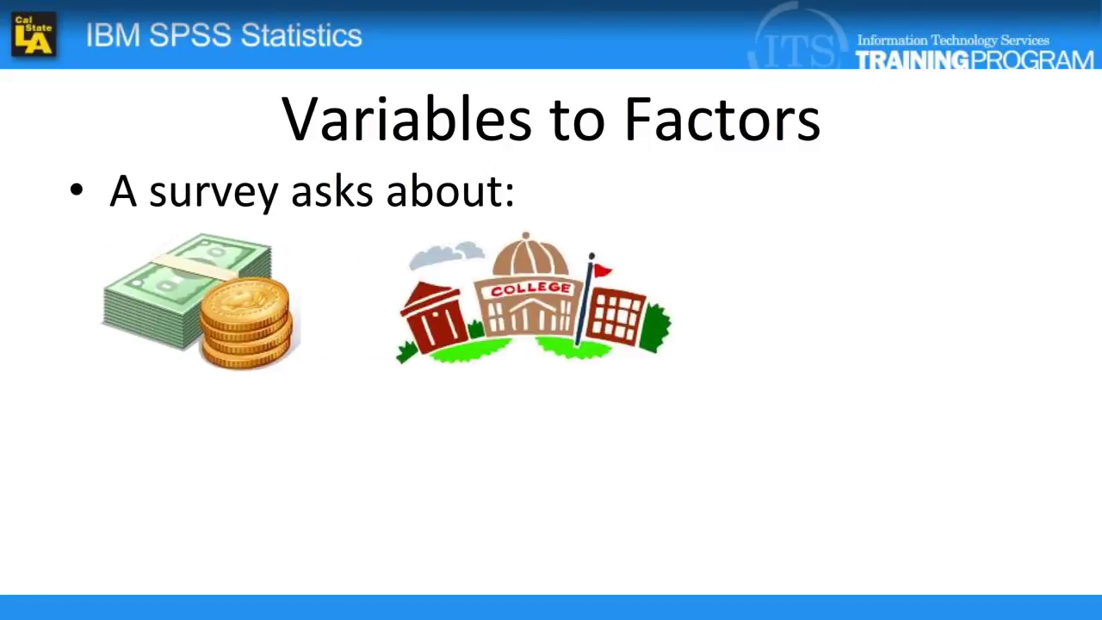
# Reveal the money and college pictures, then the YOUR CAREER road-sign picture.
pyautogui.press('Right')
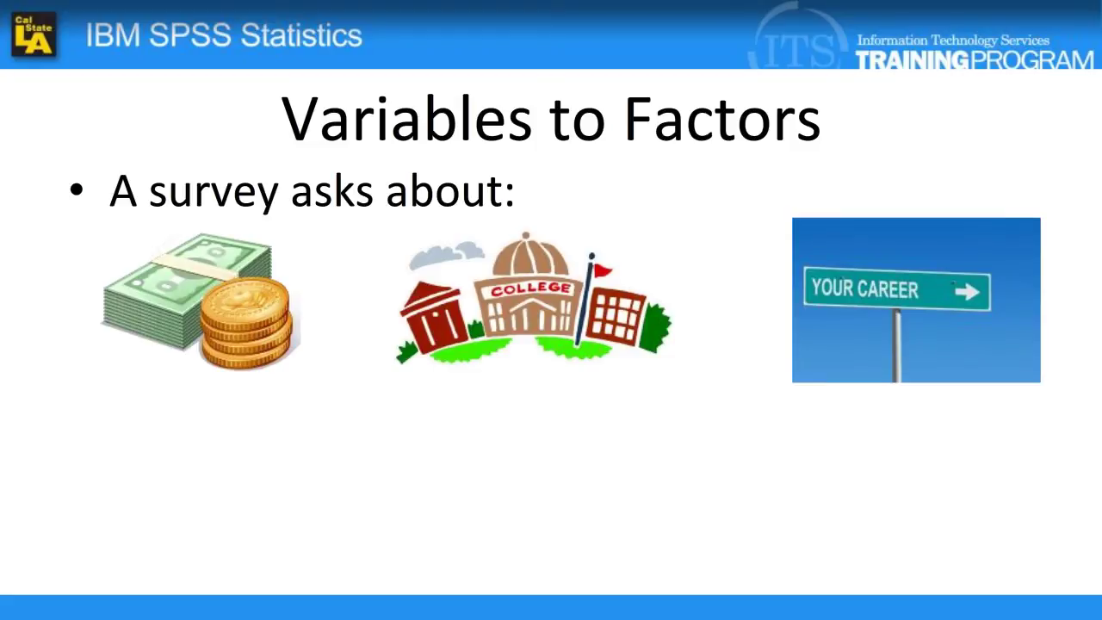
pyautogui.press('Right')
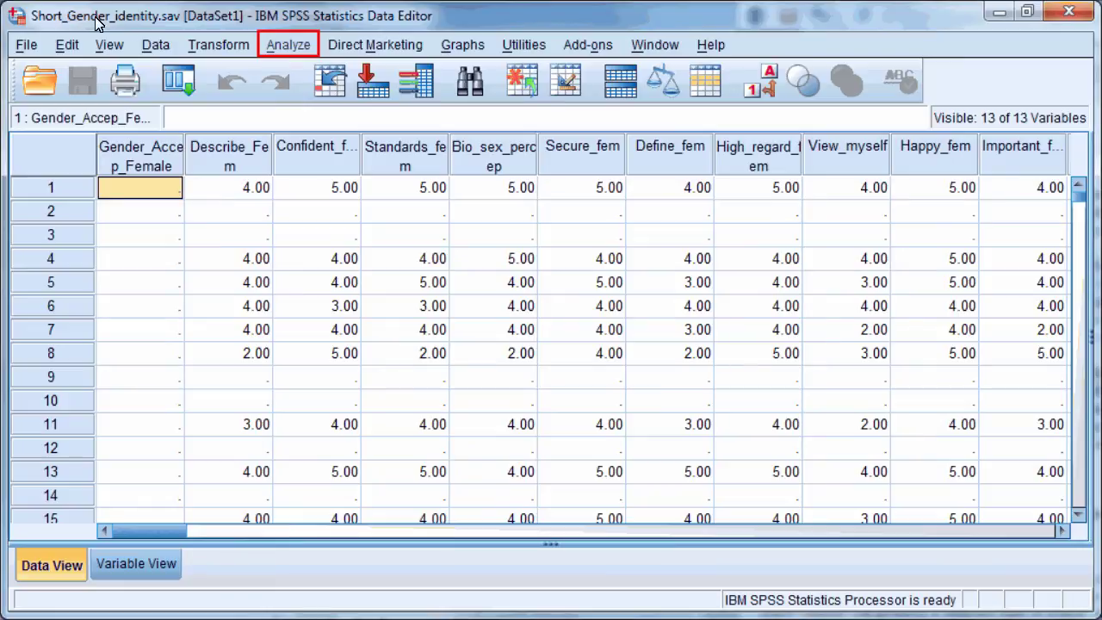
# Open Analyze > Dimension Reduction > Factor for the gender identity data.
pyautogui.click(265, 53)
pyautogui.moveTo(360, 369)
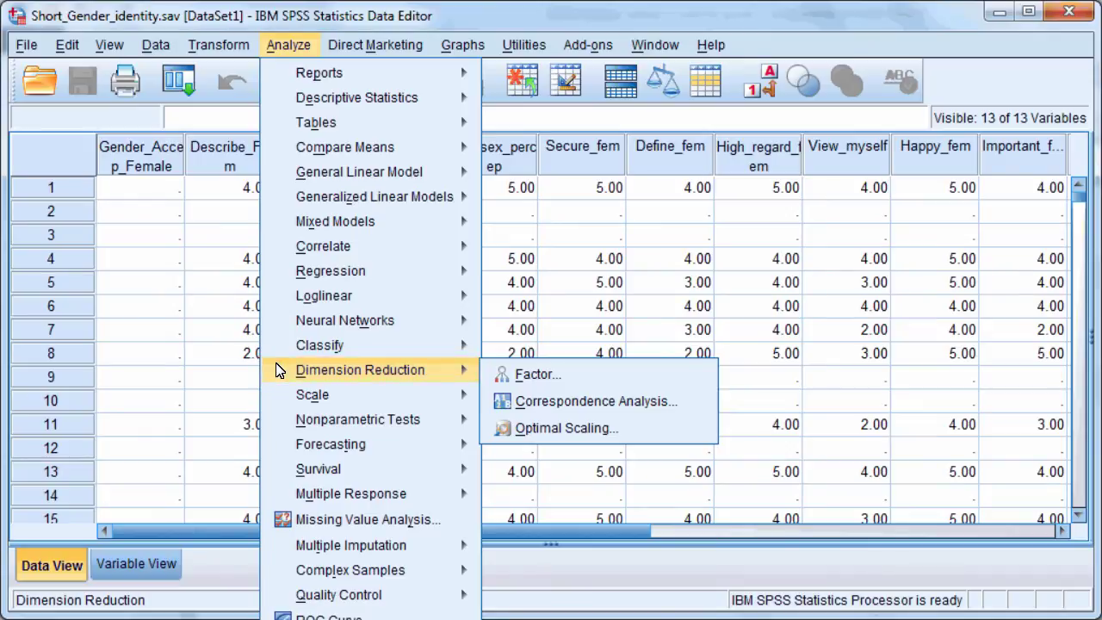
pyautogui.press('Right')
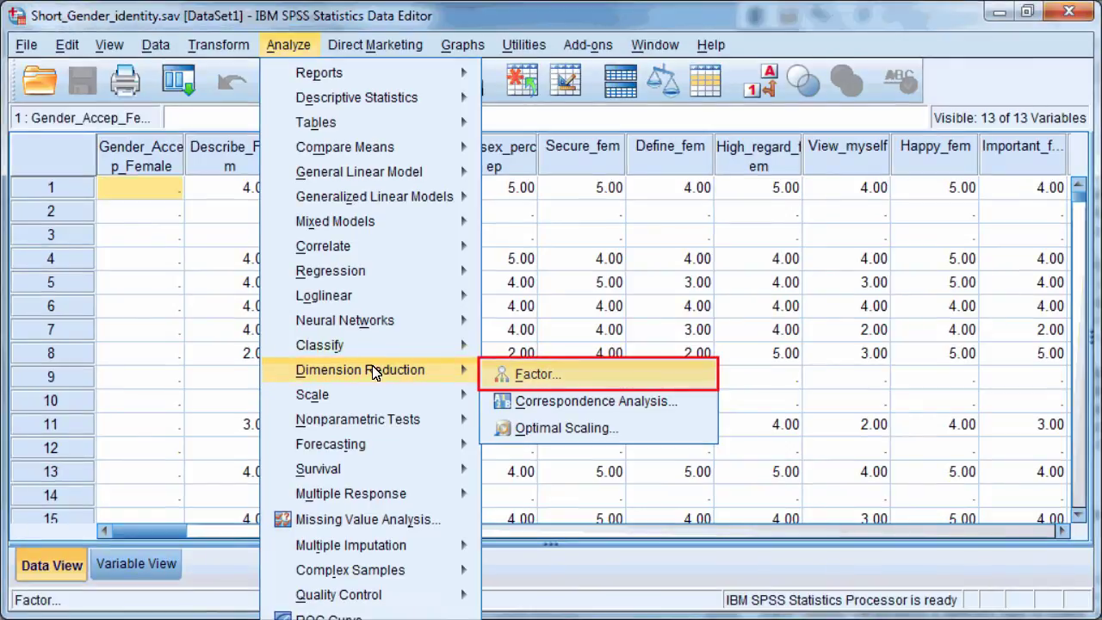
pyautogui.click(634, 380)
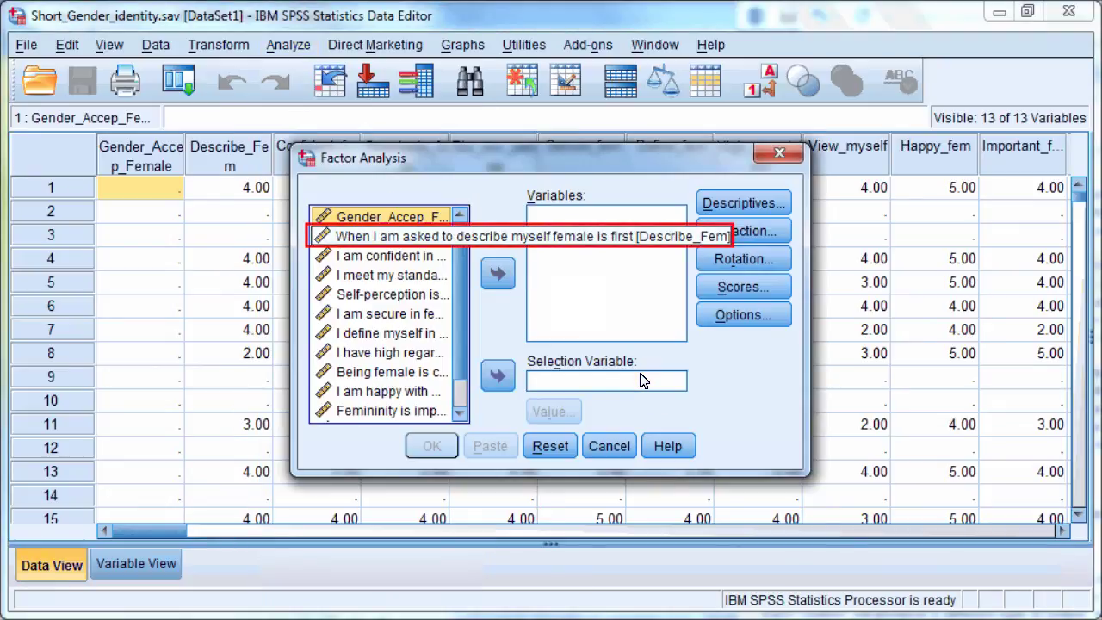
# Add the items from Describe_Fem through Confidence_fem to the Variables list.
pyautogui.click(413, 239)
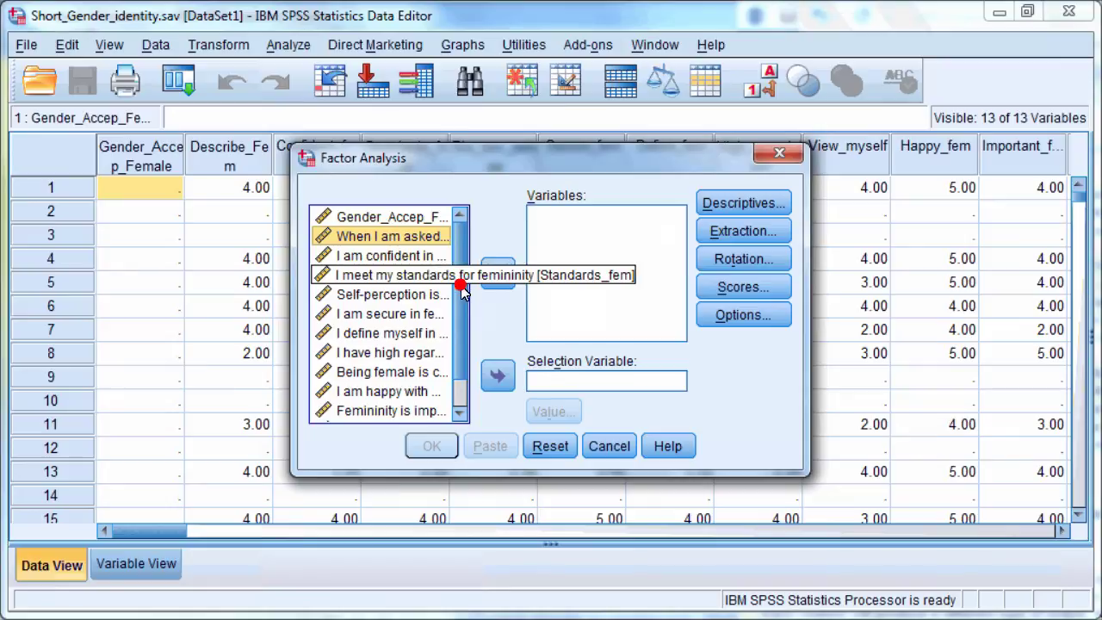
pyautogui.scroll(-2, 462, 284)
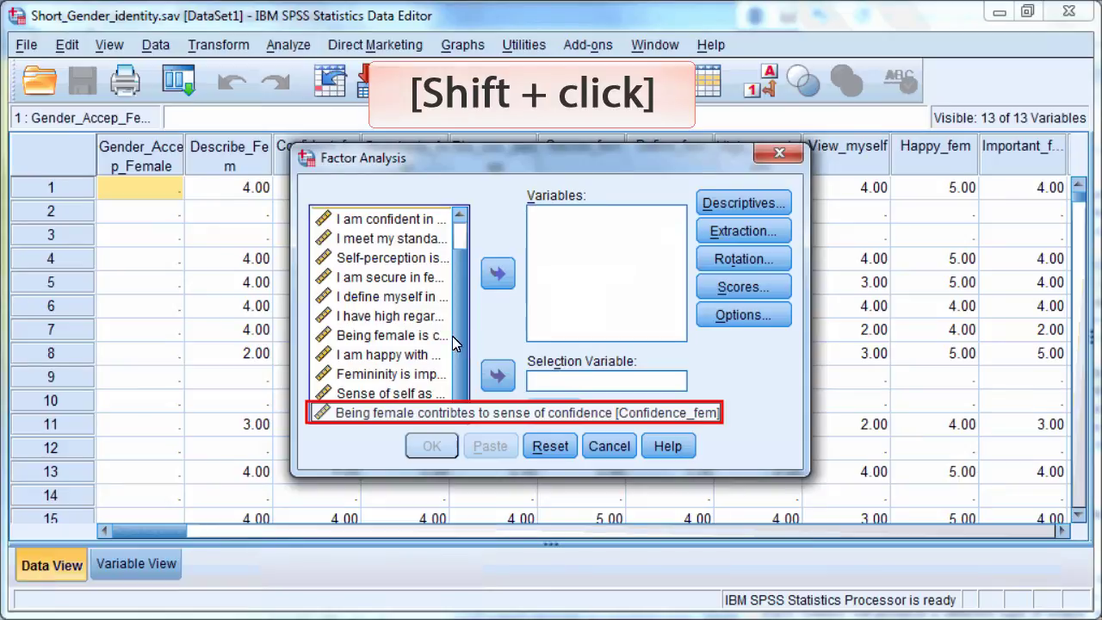
pyautogui.keyDown('shift'); pyautogui.click(324, 413); pyautogui.keyUp('shift')
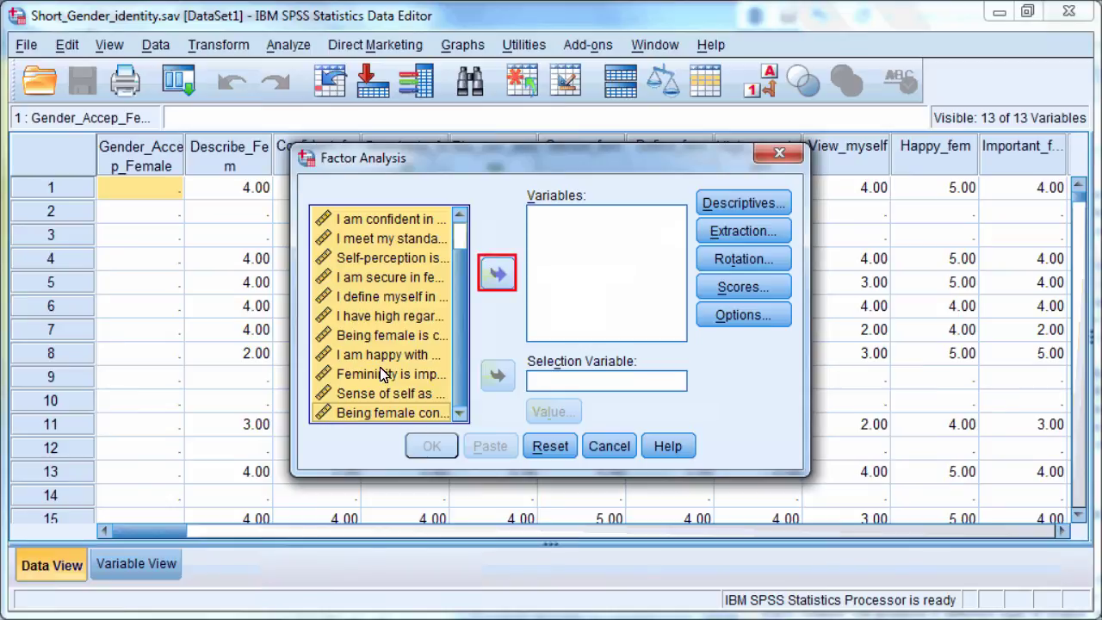
pyautogui.click(493, 277)
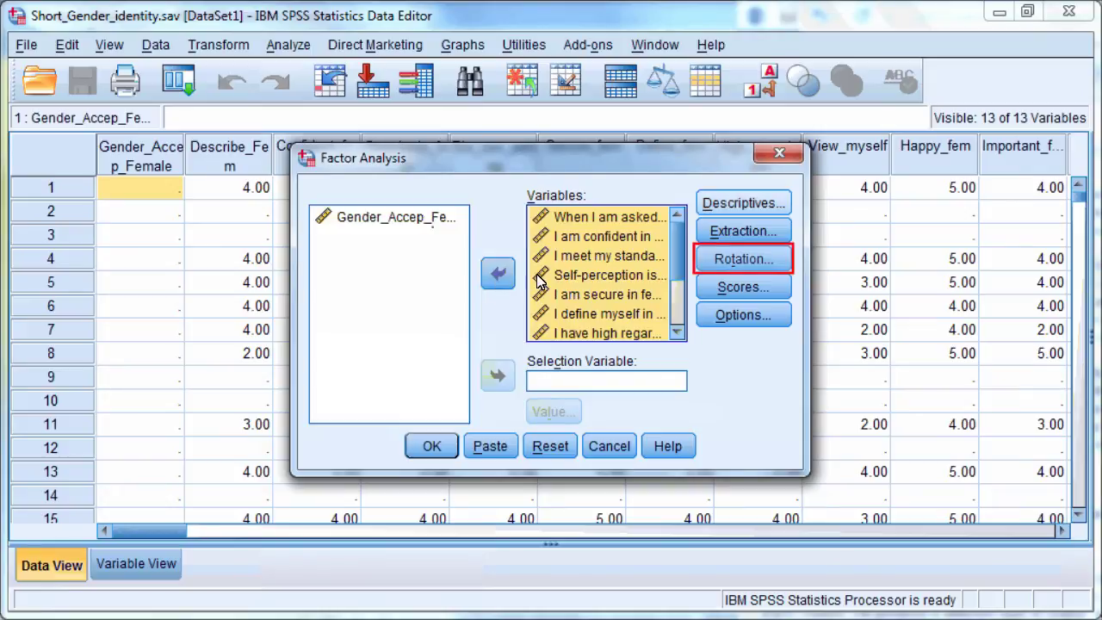
# Set the factor rotation method to Varimax.
pyautogui.click(736, 261)
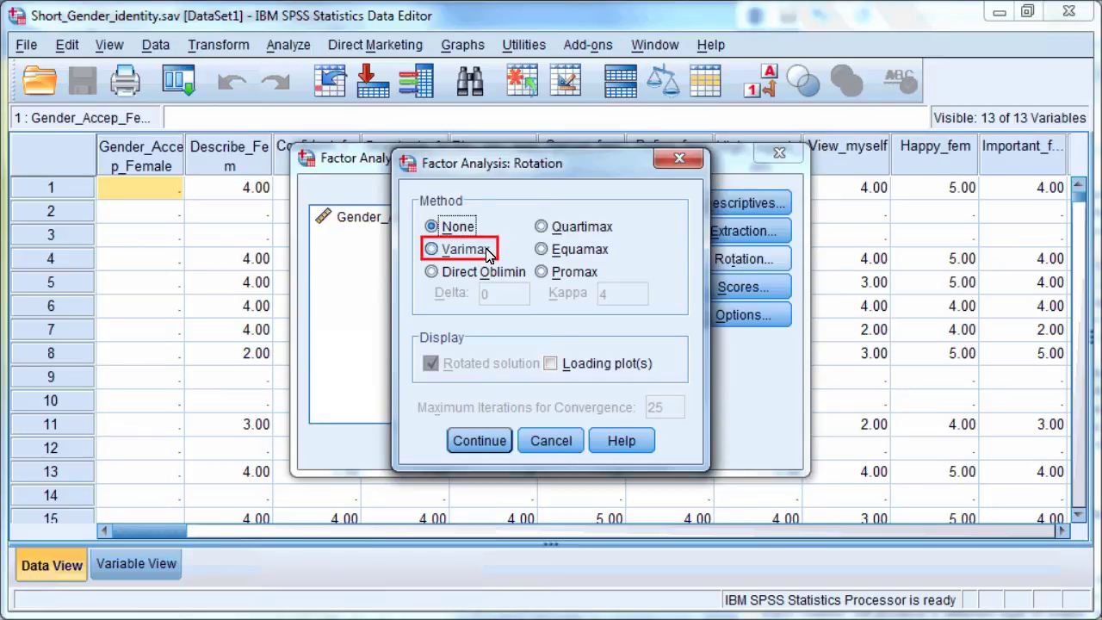
pyautogui.click(431, 249)
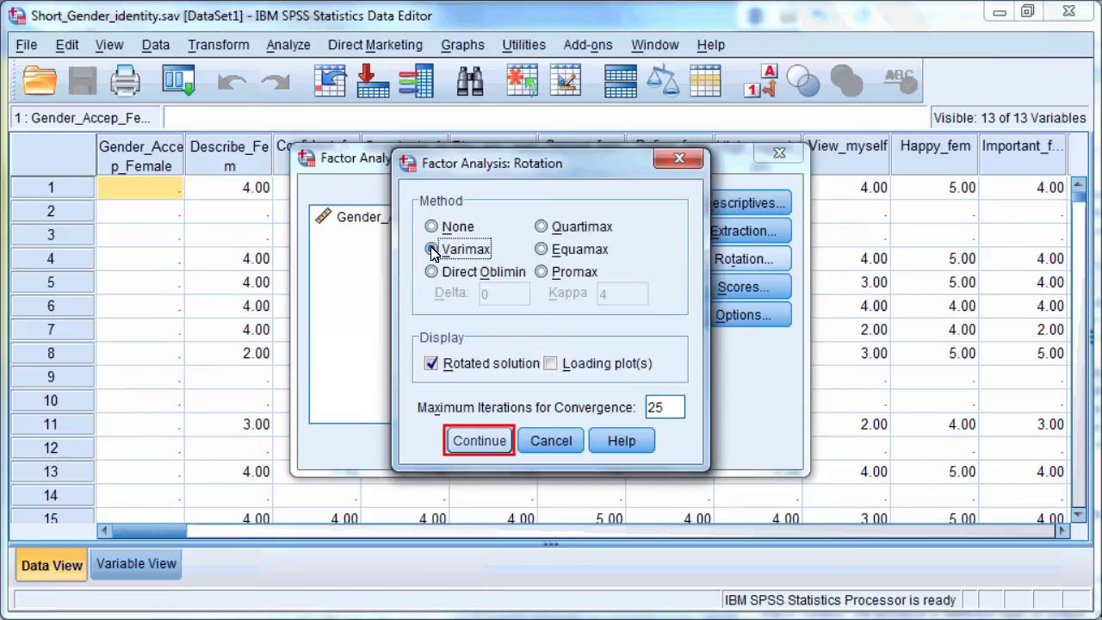
pyautogui.click(477, 440)
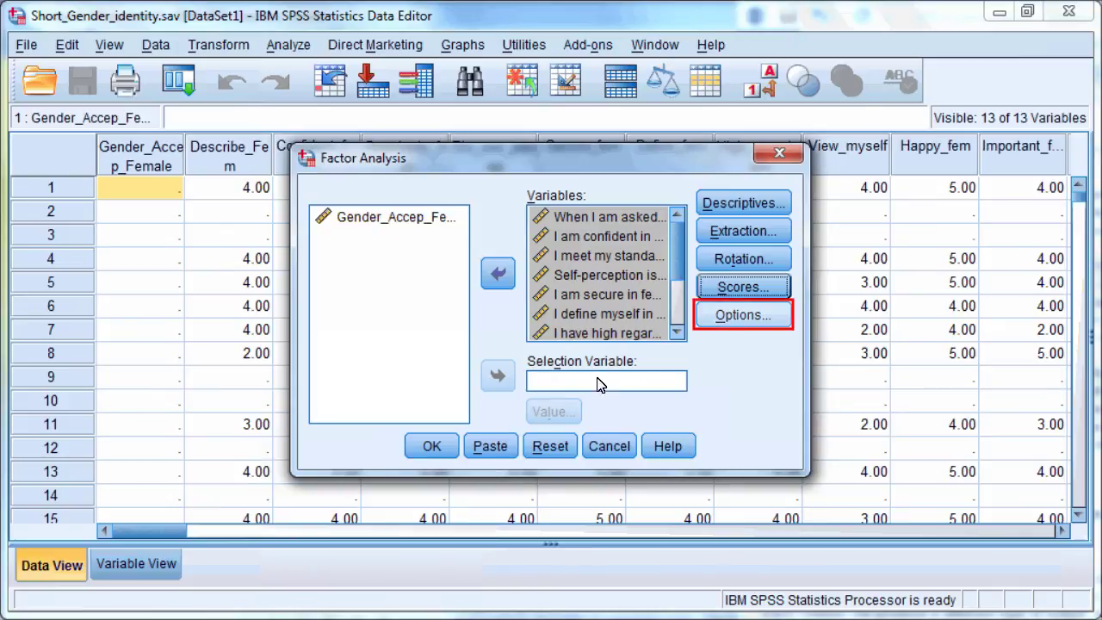
# Suppress coefficients with absolute value below .30 in the factor options.
pyautogui.click(727, 318)
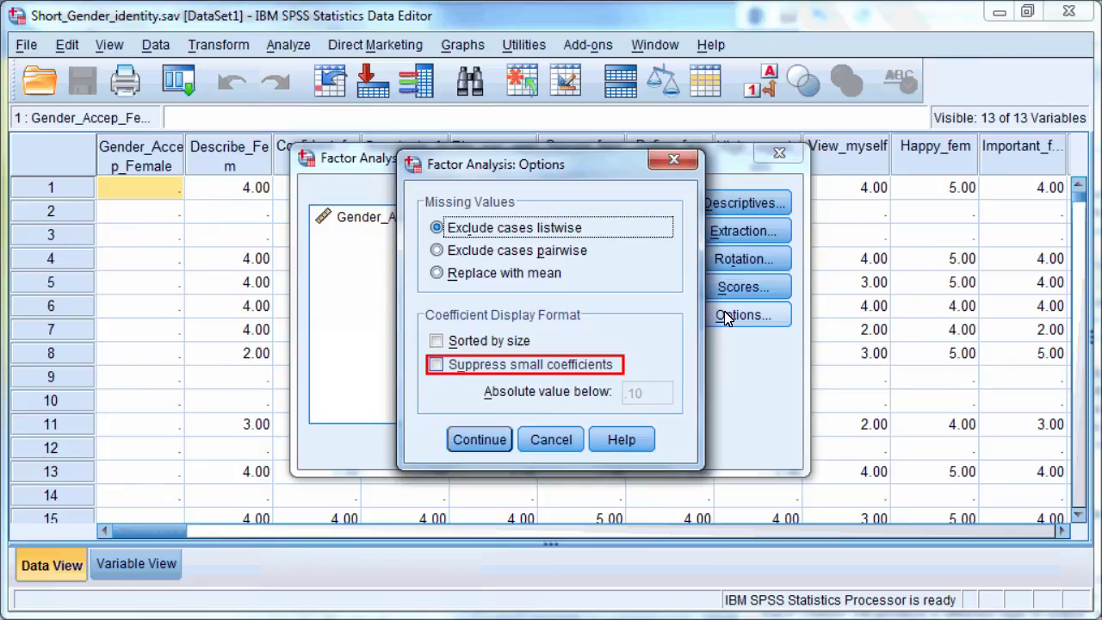
pyautogui.click(436, 365)
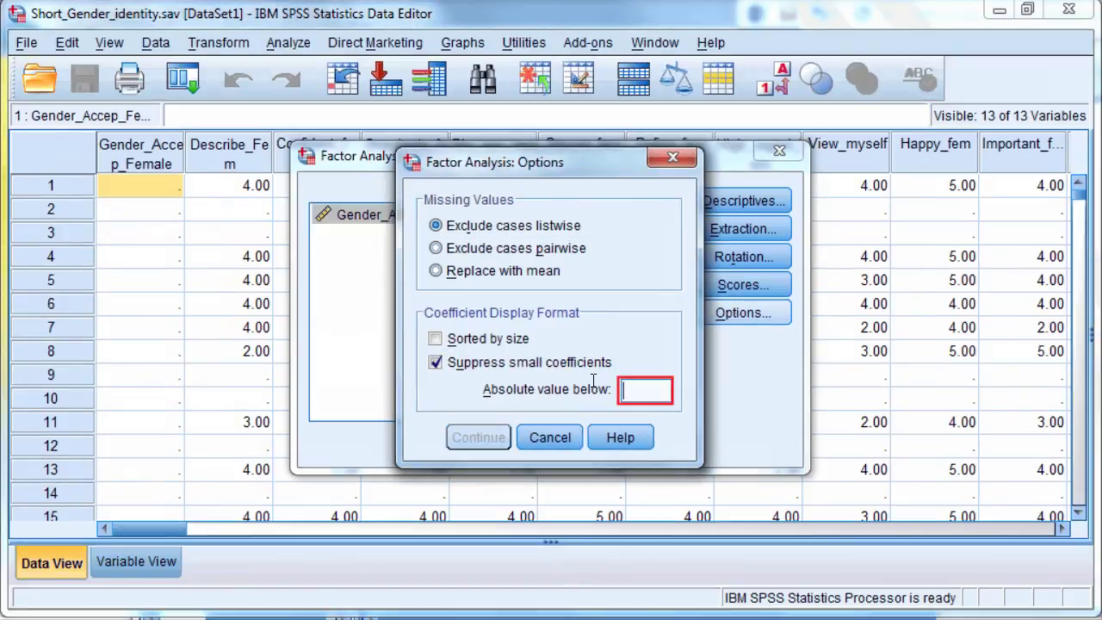
pyautogui.click(653, 389)
pyautogui.write('.30')
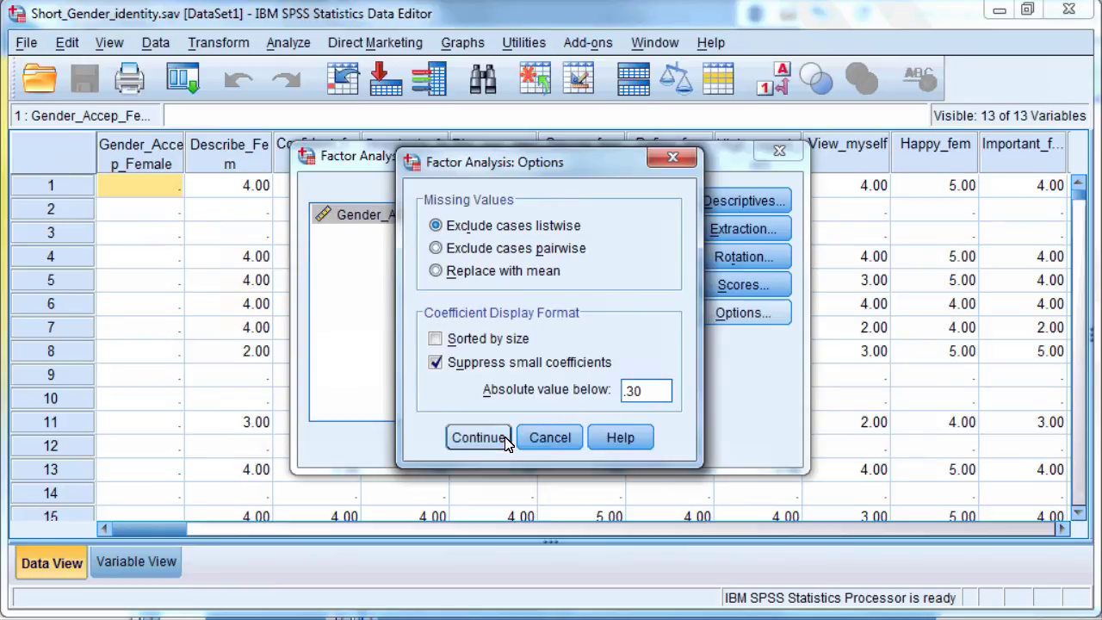
pyautogui.click(478, 437)
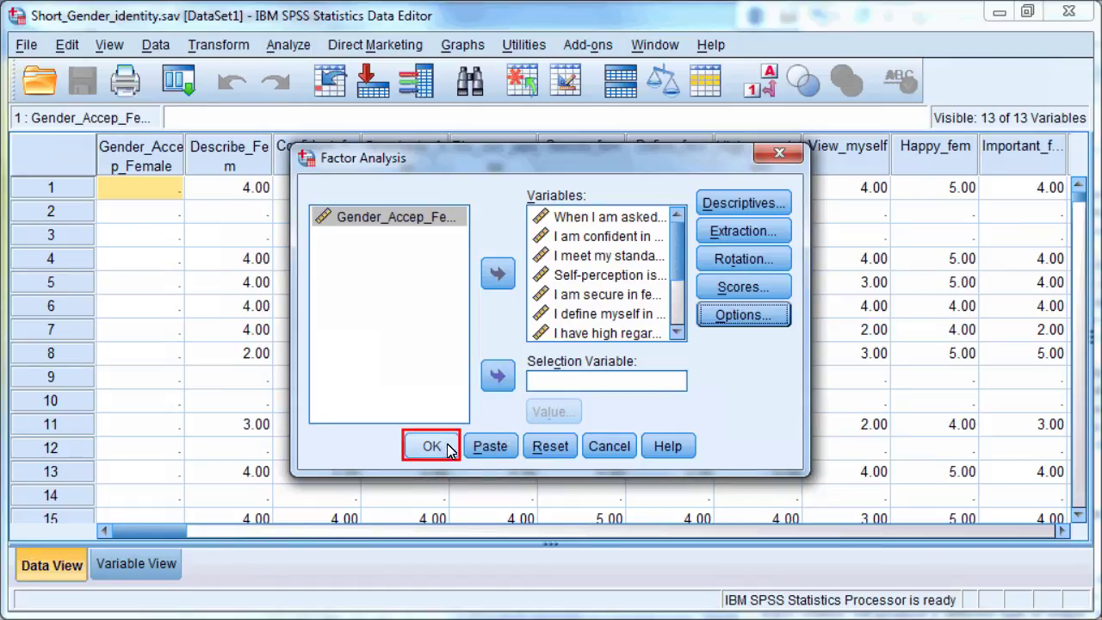
# Run the factor analysis and scroll the output to the Rotated Component Matrix.
pyautogui.click(418, 449)
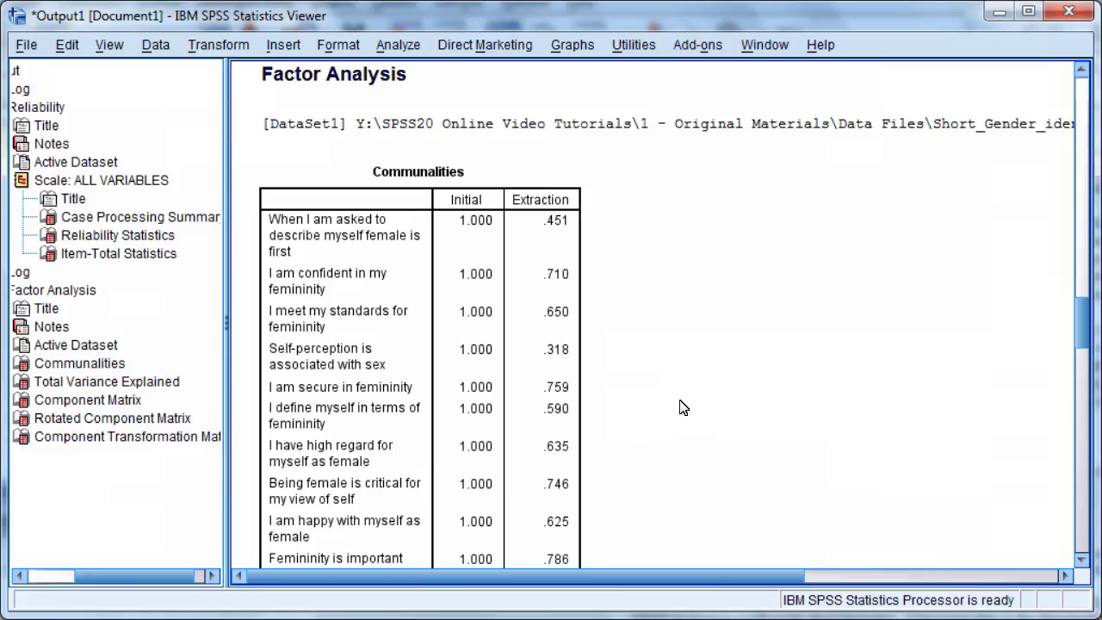
pyautogui.click(1080, 332)
pyautogui.moveTo(1081, 335); pyautogui.dragTo(1097, 511)
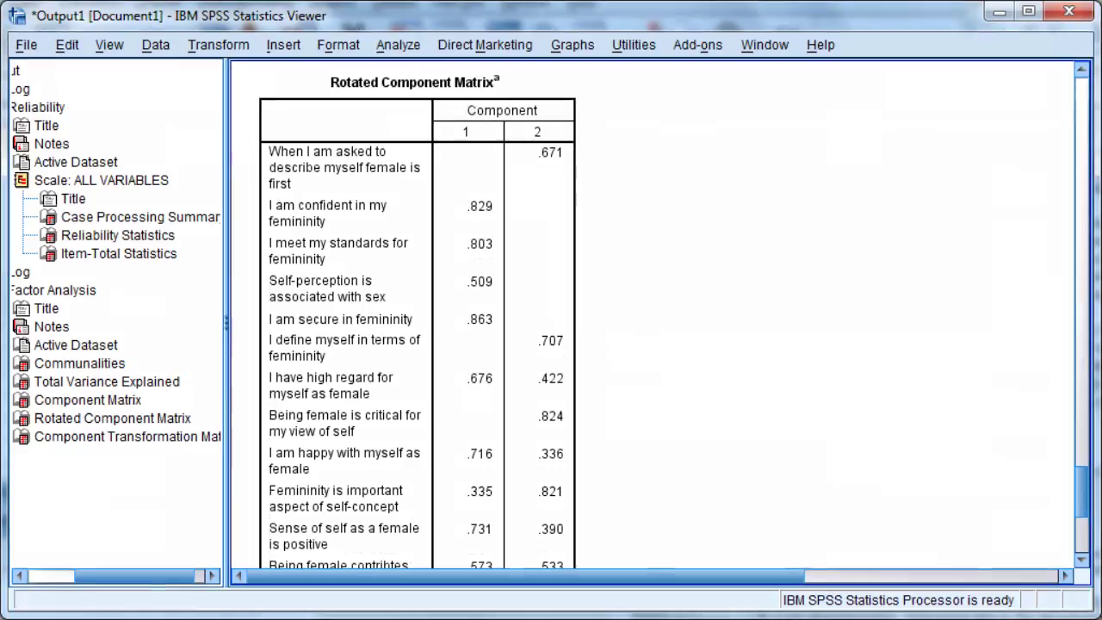